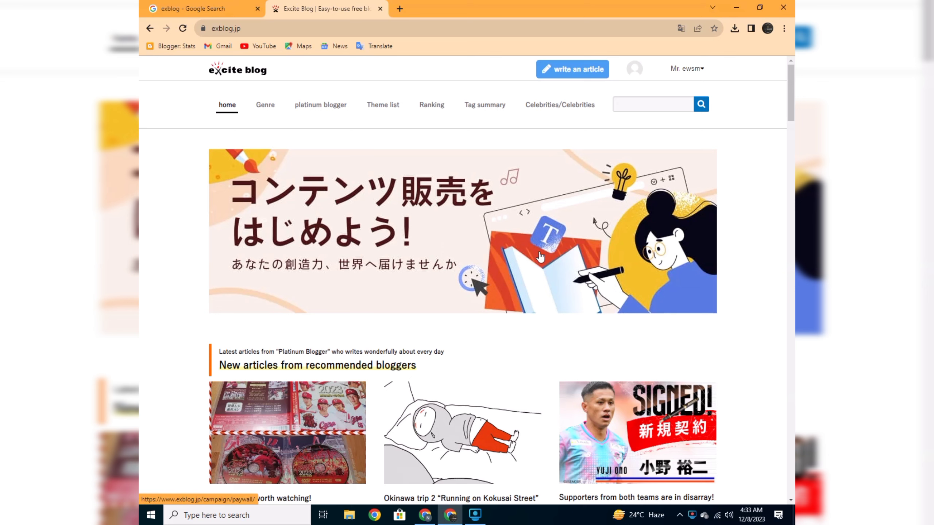
- Open the blog's basic configuration from the management screen and find the Google AdSense for Excite Blog setting
click(678, 75)
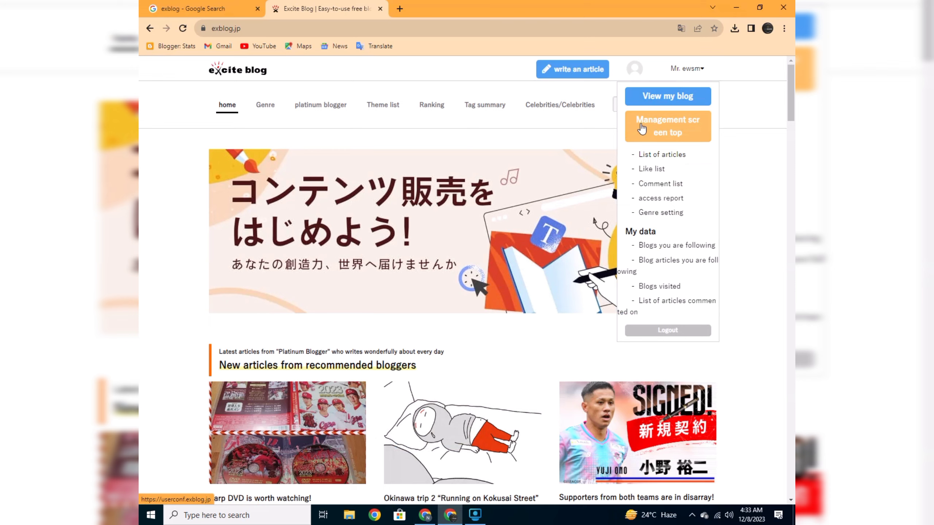
click(675, 129)
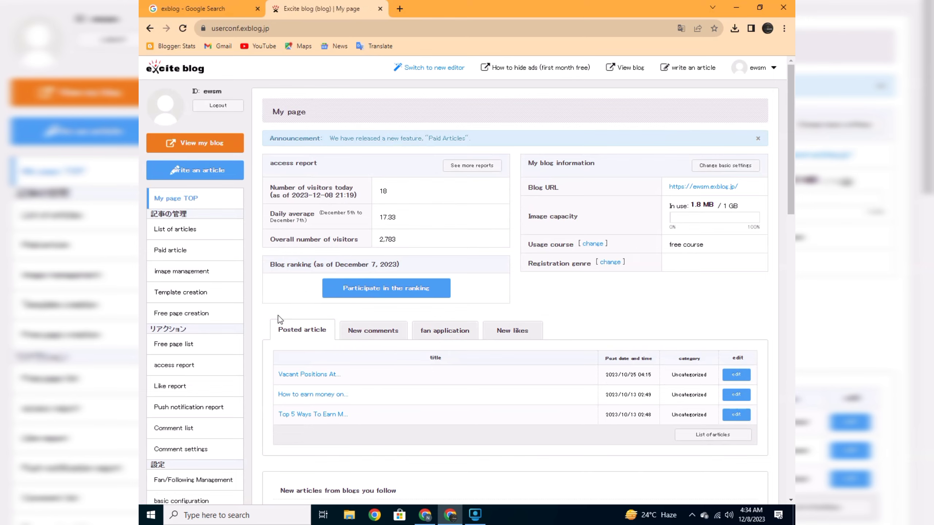
scroll(206, 423, down, 3)
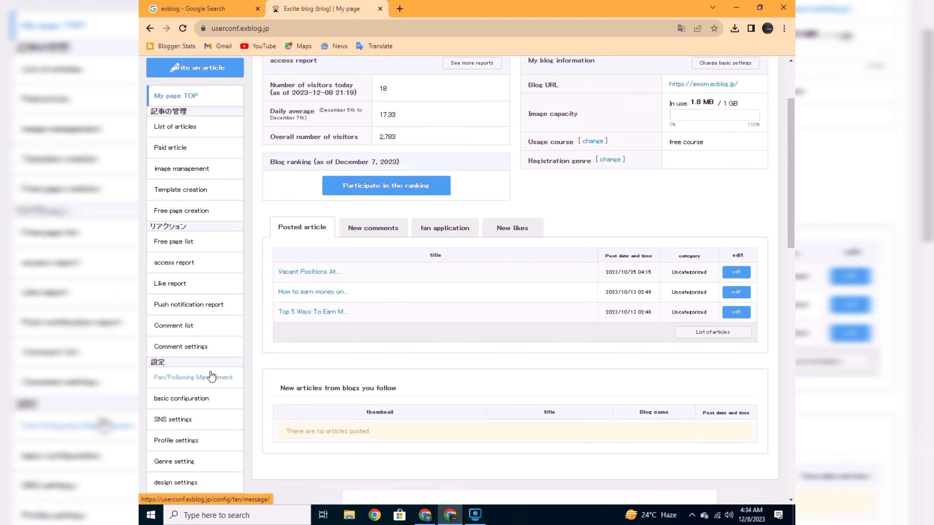
click(182, 401)
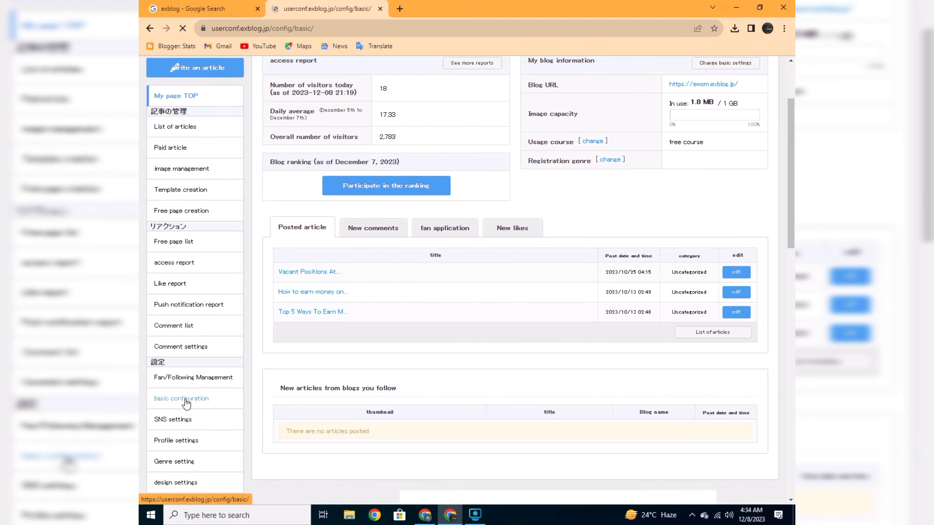
scroll(445, 283, down, 5)
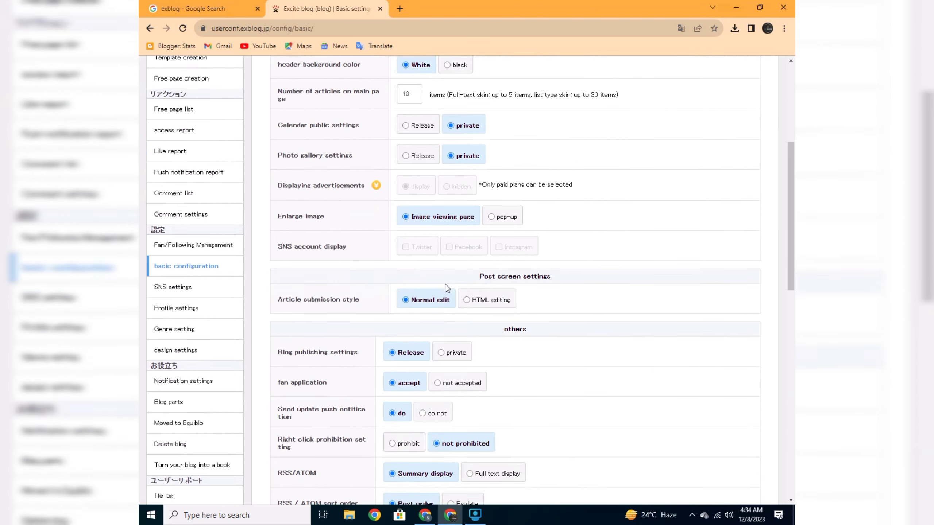
scroll(445, 284, down, 9)
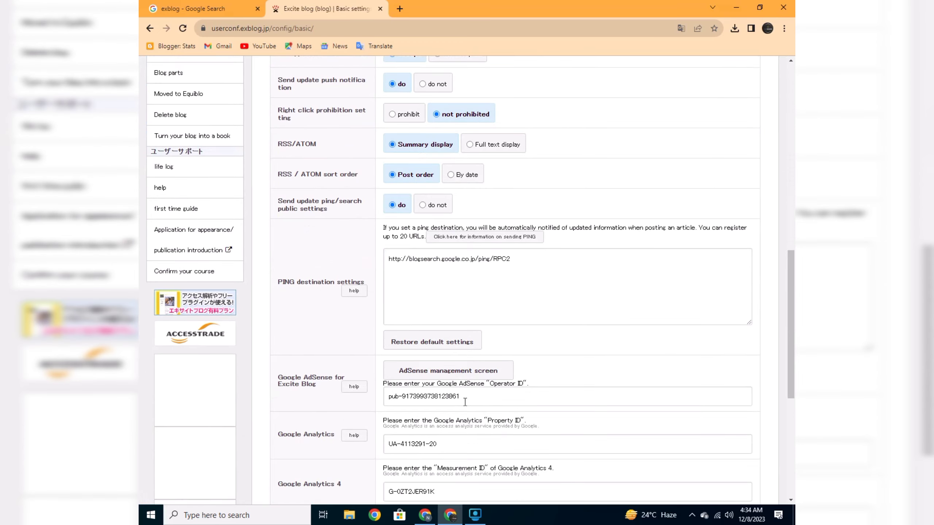
- Check the publisher ID held in the Google AdSense "Operator ID" field
drag(460, 396, 389, 406)
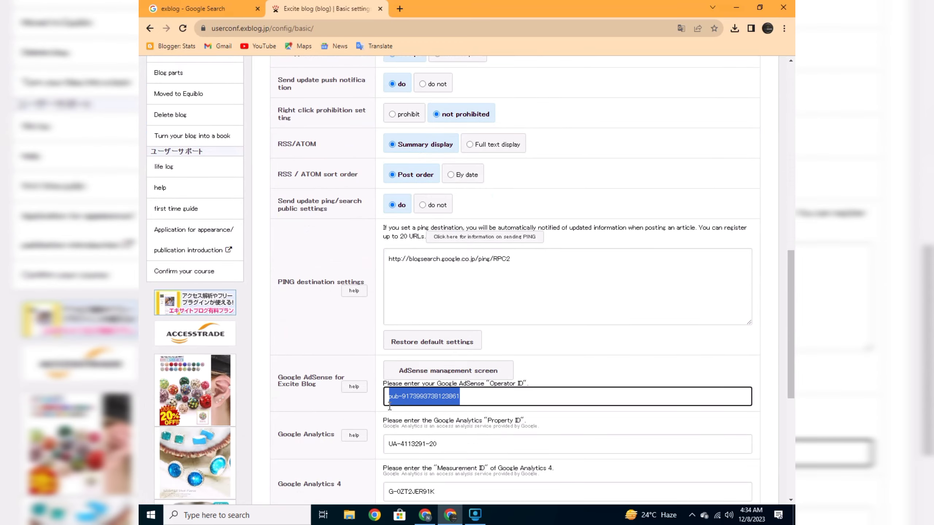
click(486, 400)
drag(385, 397, 467, 400)
click(469, 399)
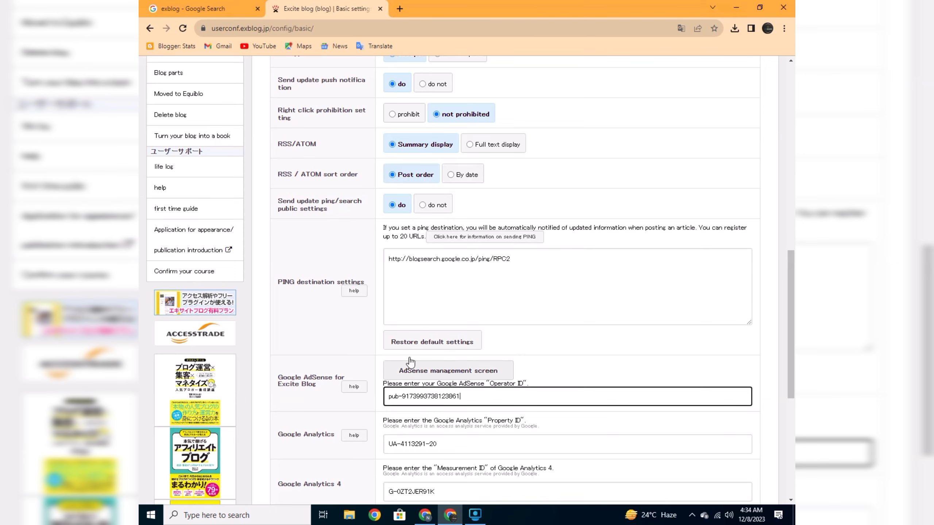
- Find the white "excite blog" logo in the Google image results and look at its save options
click(200, 10)
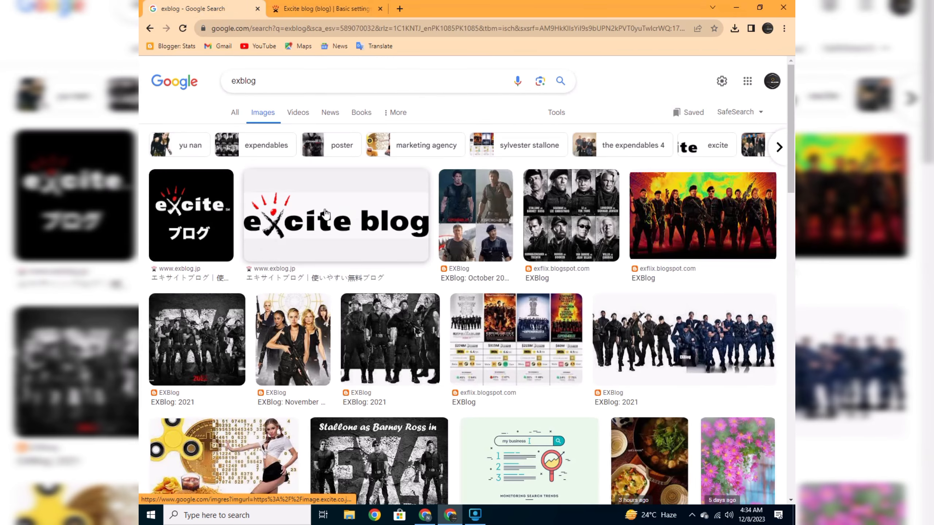
right_click(342, 232)
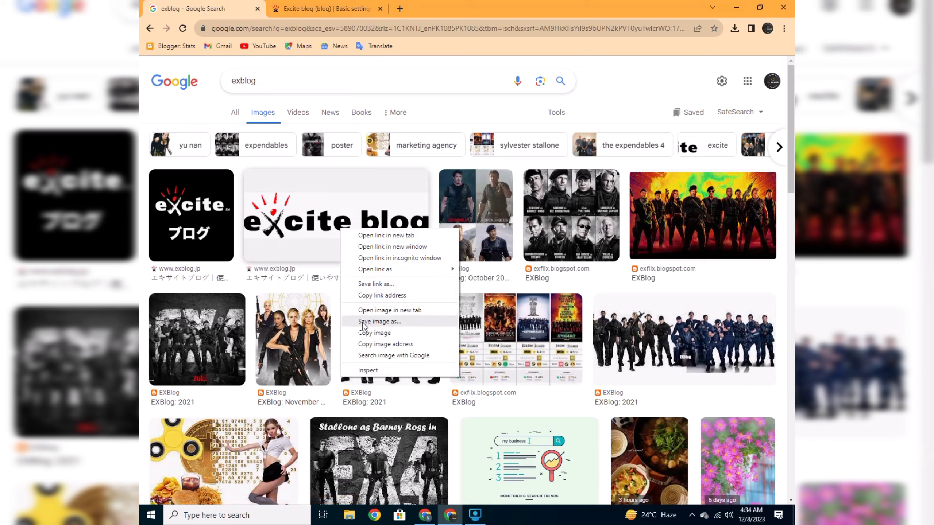
click(330, 11)
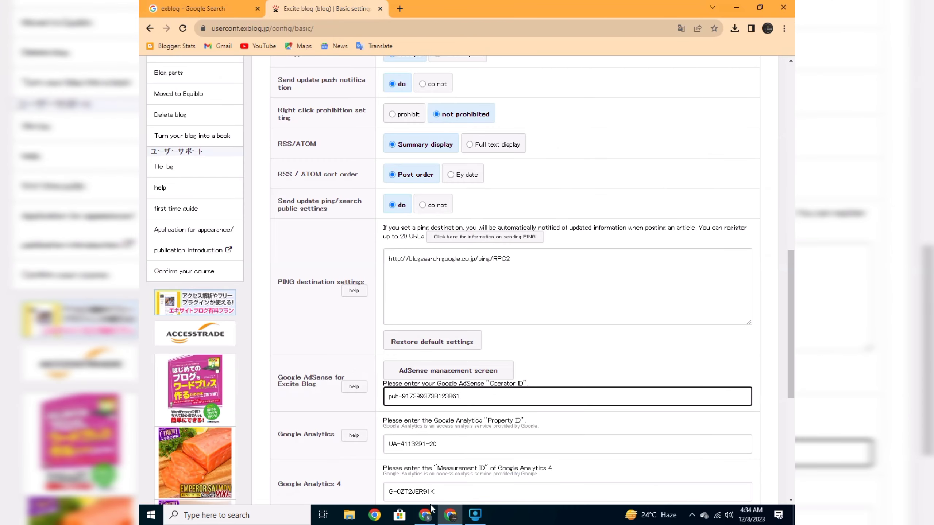
- Switch to Google AdSense and confirm fast.exblog.jp as the site for the GDPR message
click(425, 515)
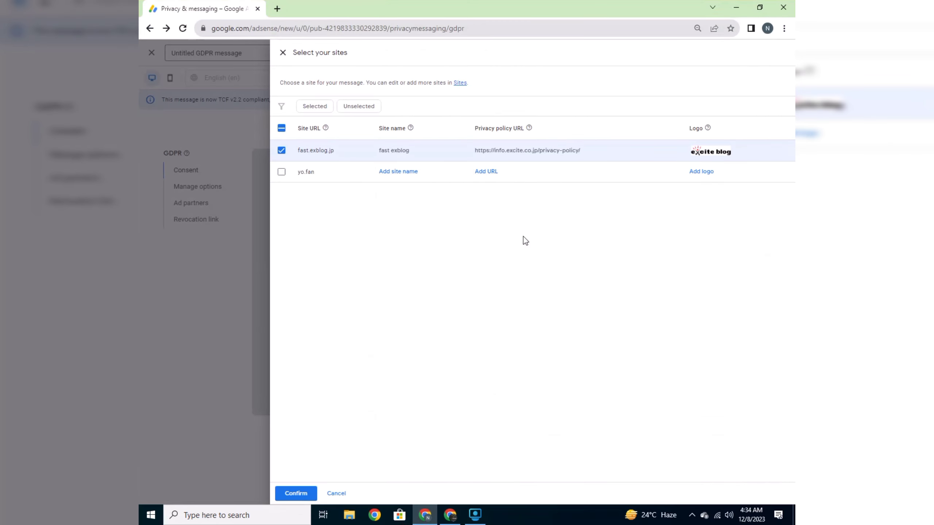
click(292, 494)
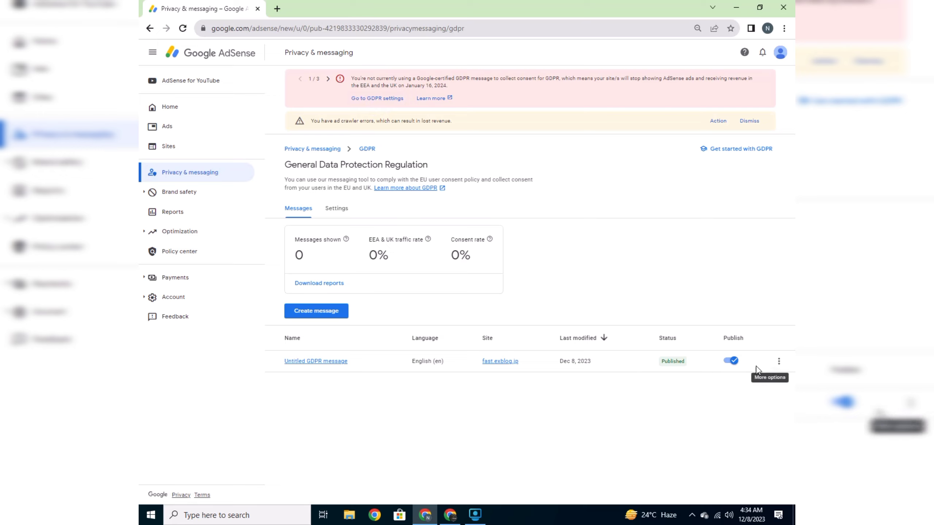
- Start a new GDPR message and choose fast.exblog.jp as its site
click(314, 312)
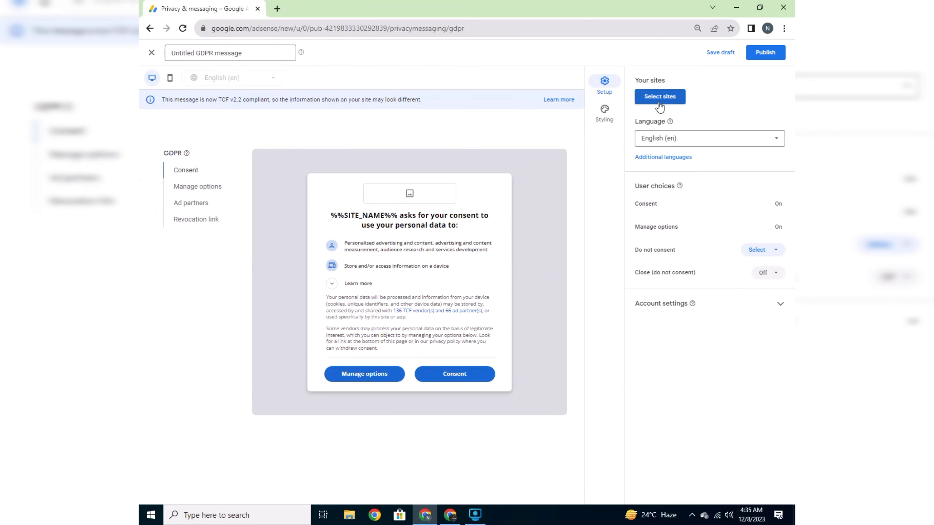
click(656, 106)
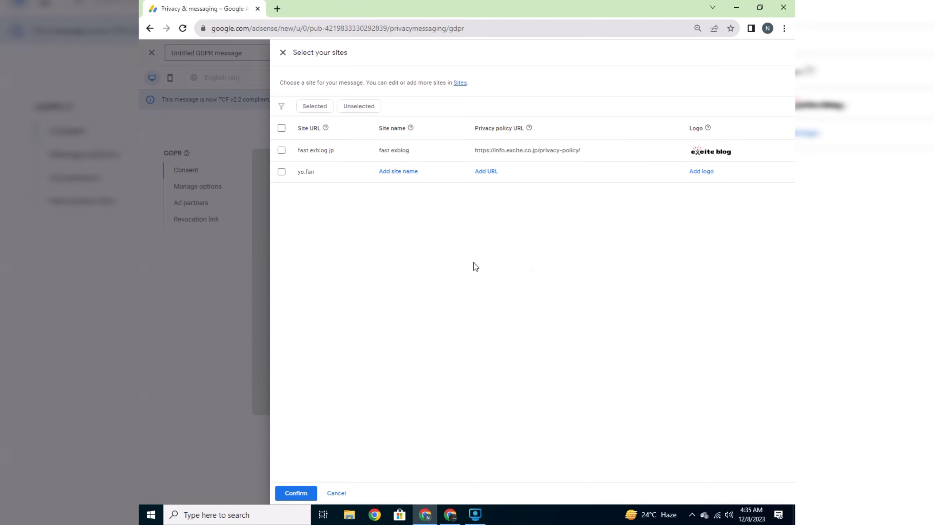
click(281, 152)
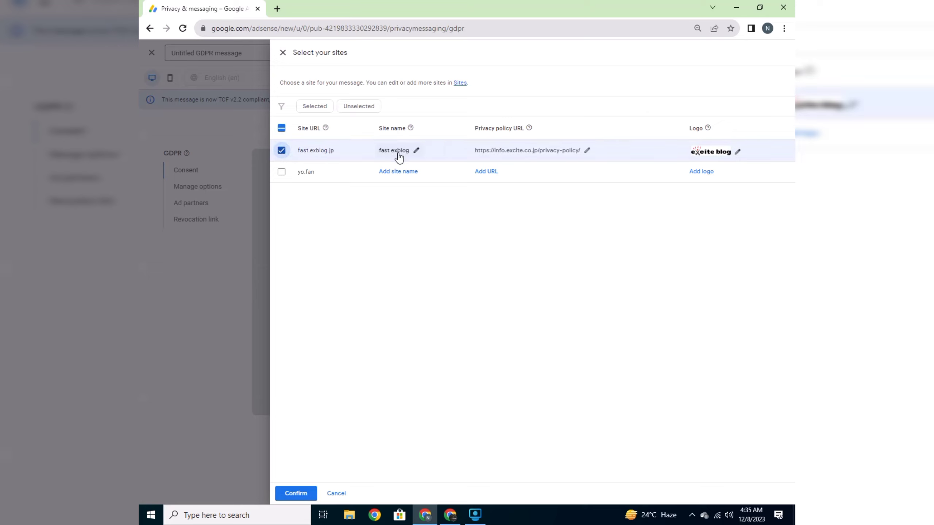
- Inspect the site name and privacy policy URL of fast.exblog.jp, then leave the site selection without confirming
click(415, 151)
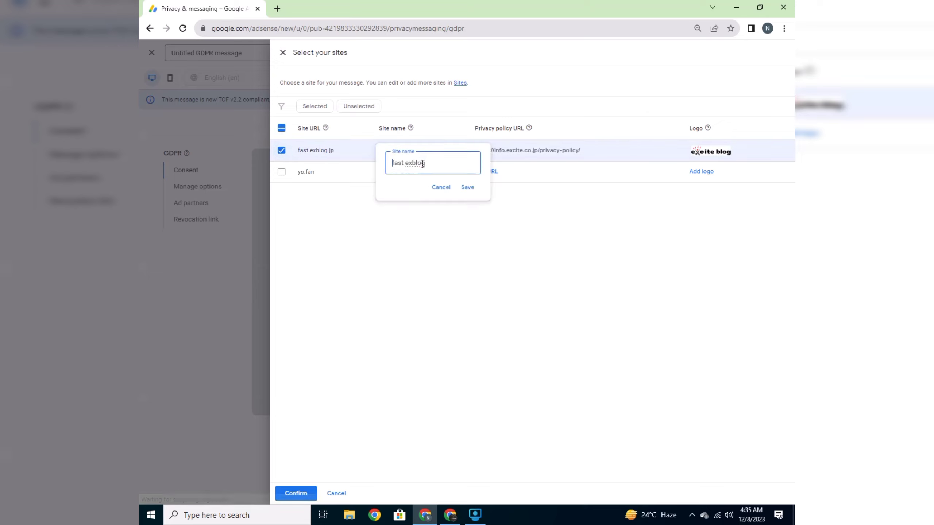
click(437, 187)
click(587, 150)
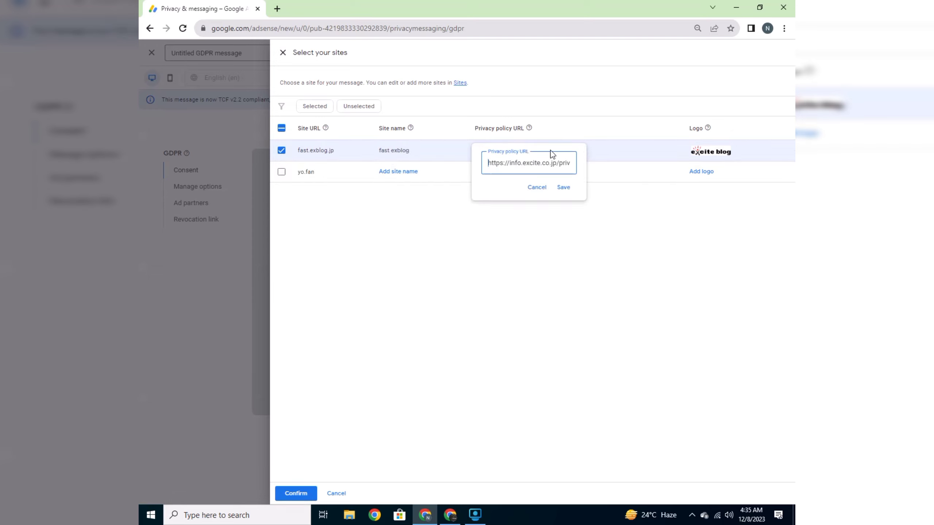
click(537, 187)
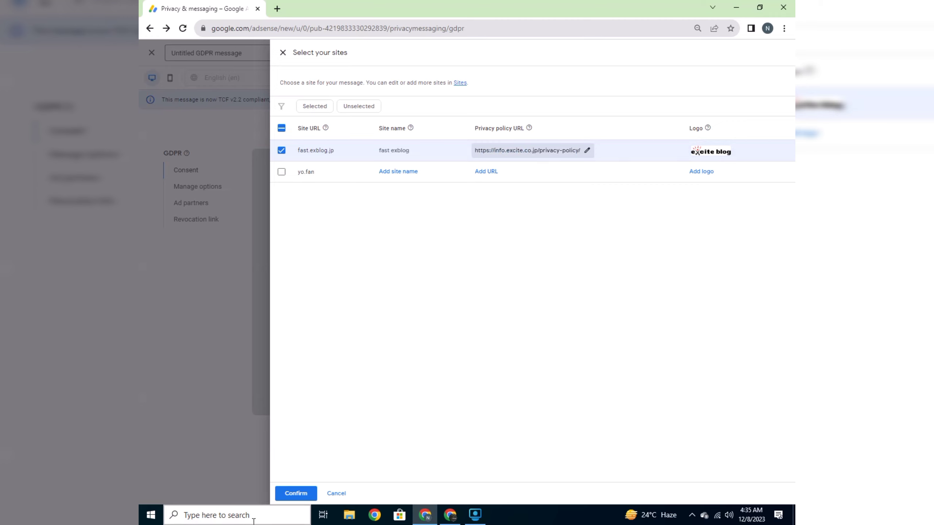
click(282, 52)
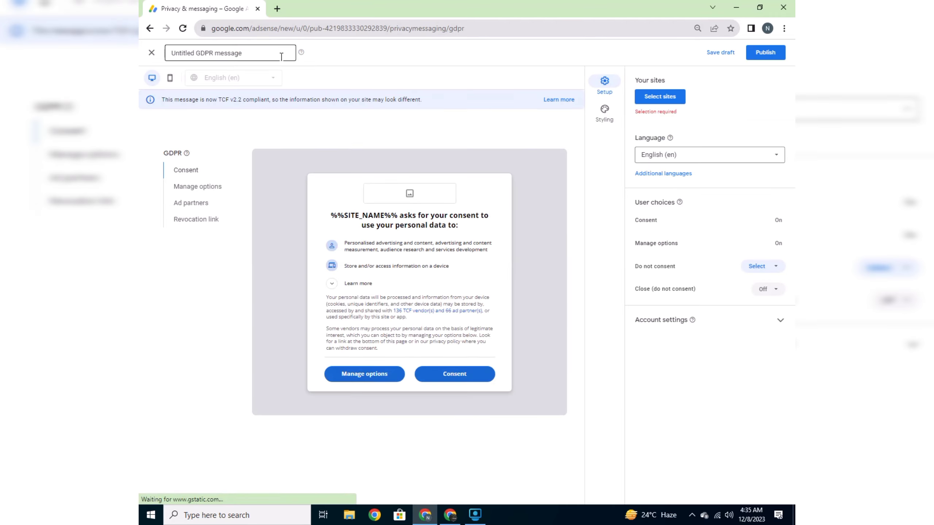
- Set "Close (do not consent)" to On and "Do not consent" to Off, then exit the GDPR message editor
click(764, 290)
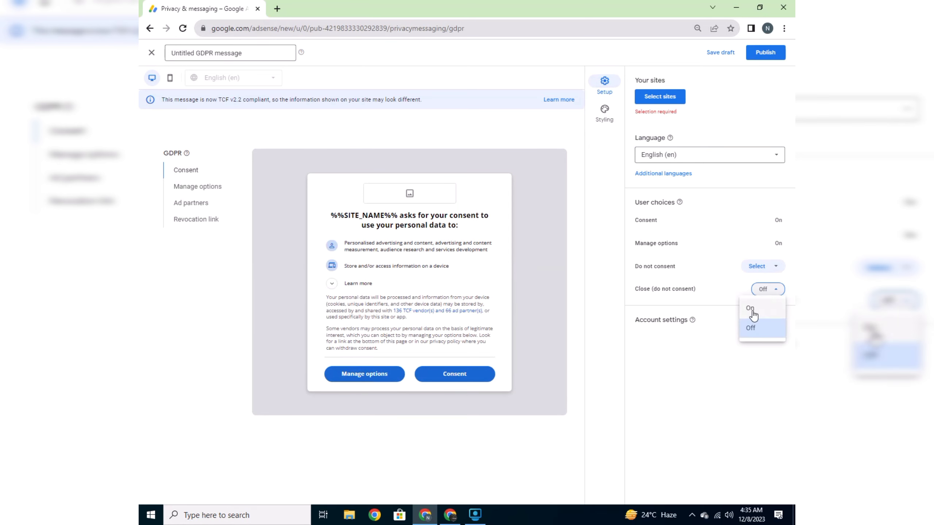
click(750, 308)
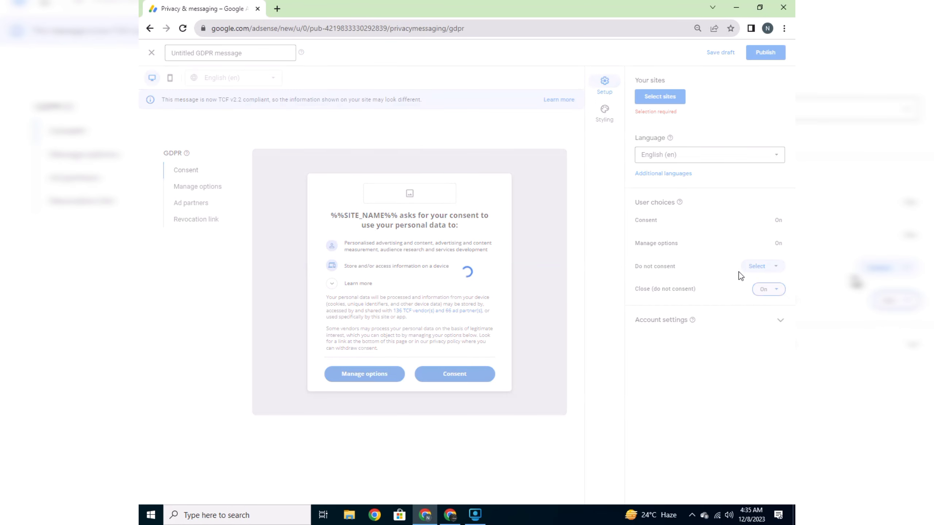
click(758, 266)
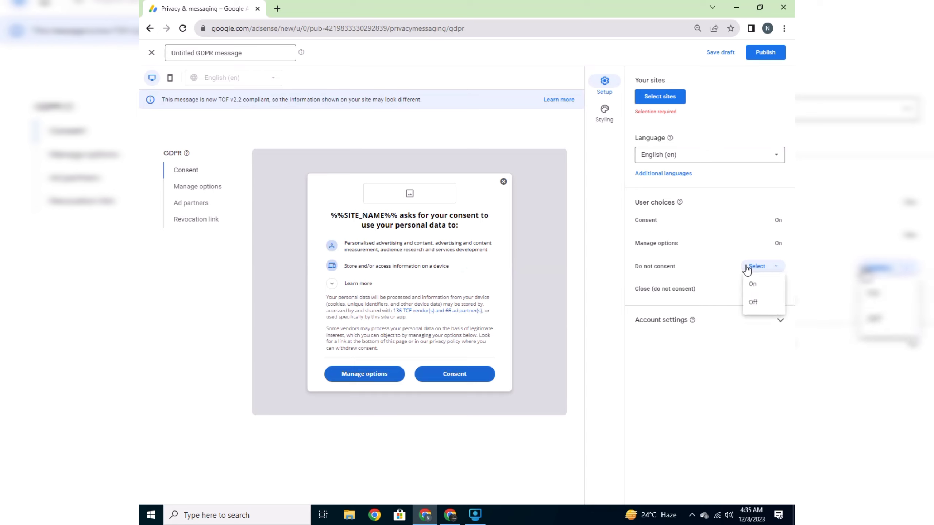
click(753, 308)
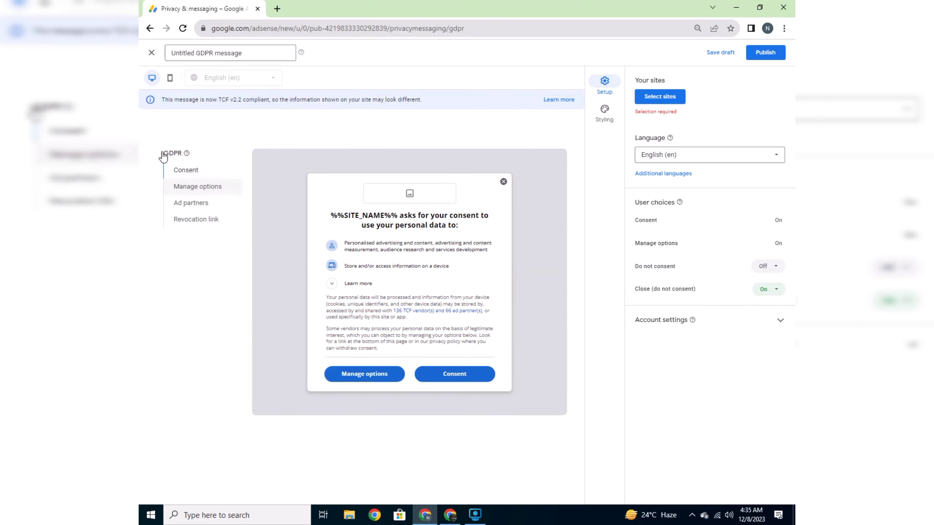
click(151, 53)
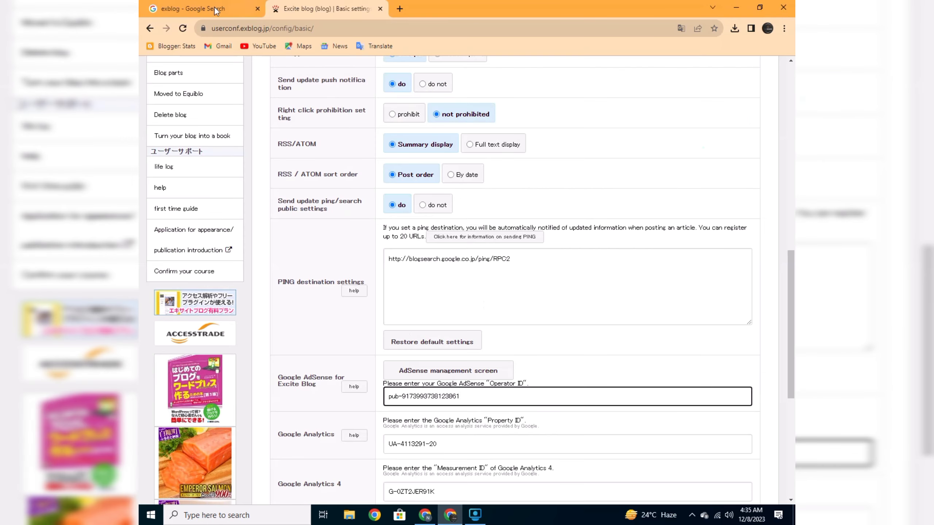
- Return to Excite Blog, open the privacy policy page from its home page and select that page's URL
scroll(263, 209, down, 6)
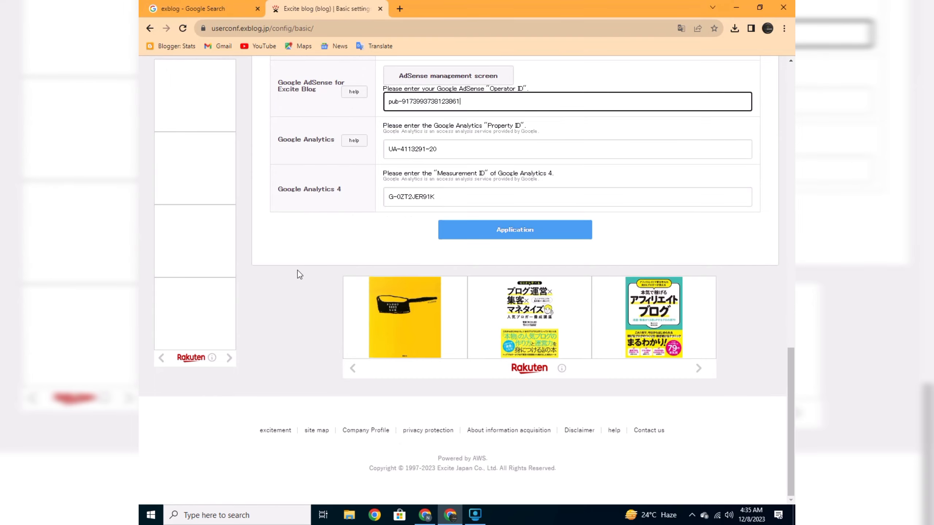
scroll(270, 245, up, 7)
scroll(269, 246, up, 12)
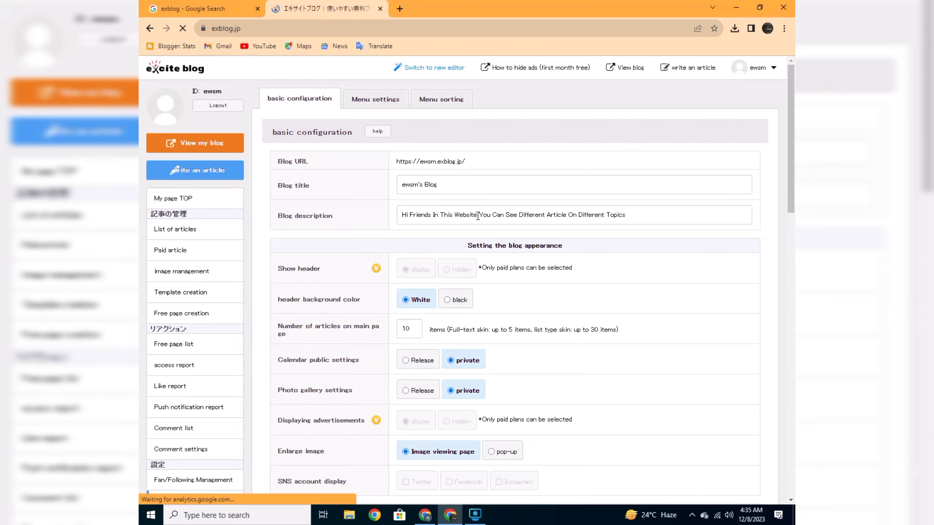
scroll(492, 278, down, 15)
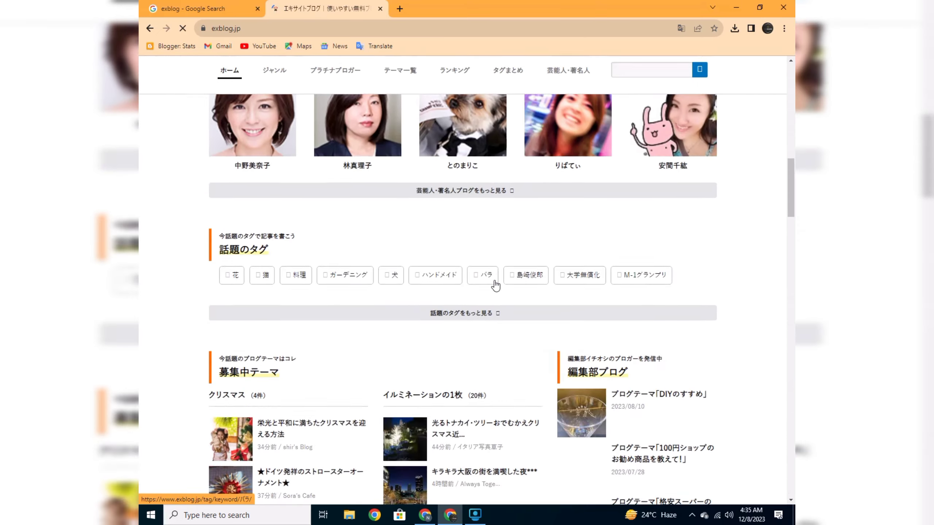
scroll(494, 284, down, 20)
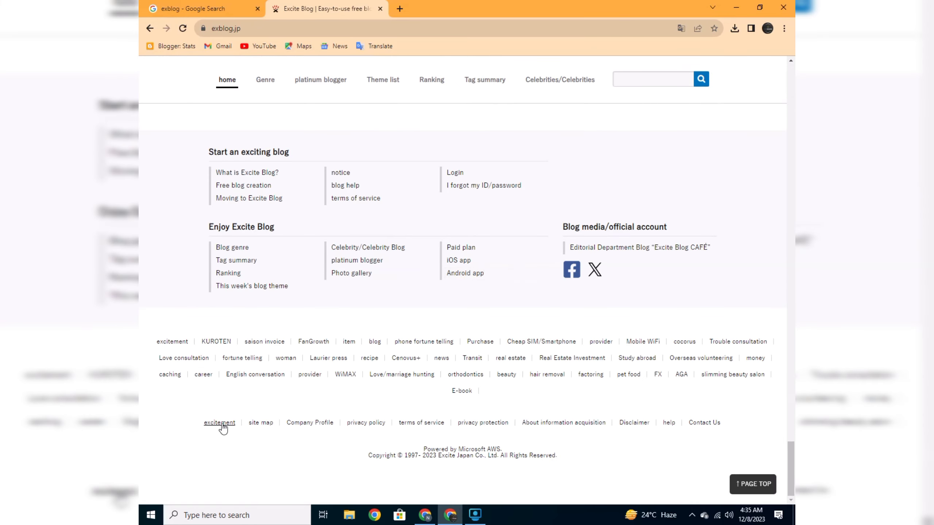
click(364, 427)
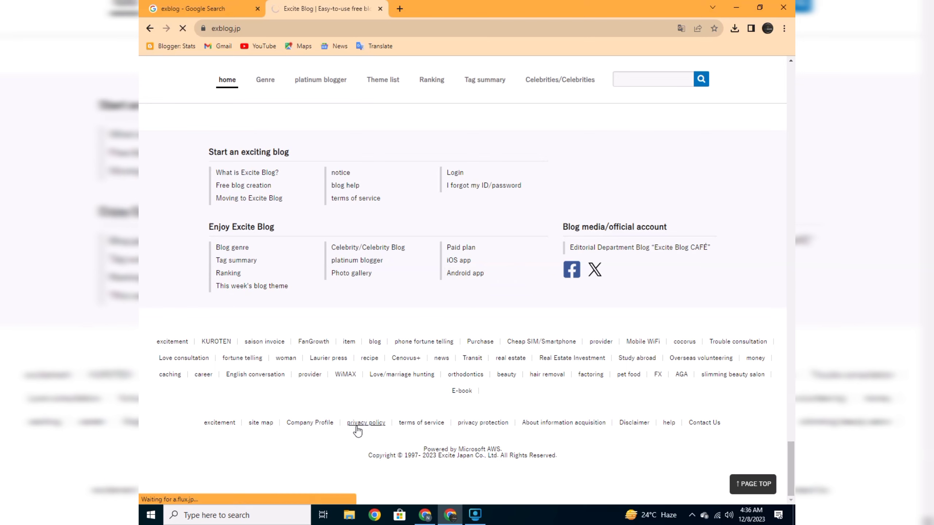
click(229, 32)
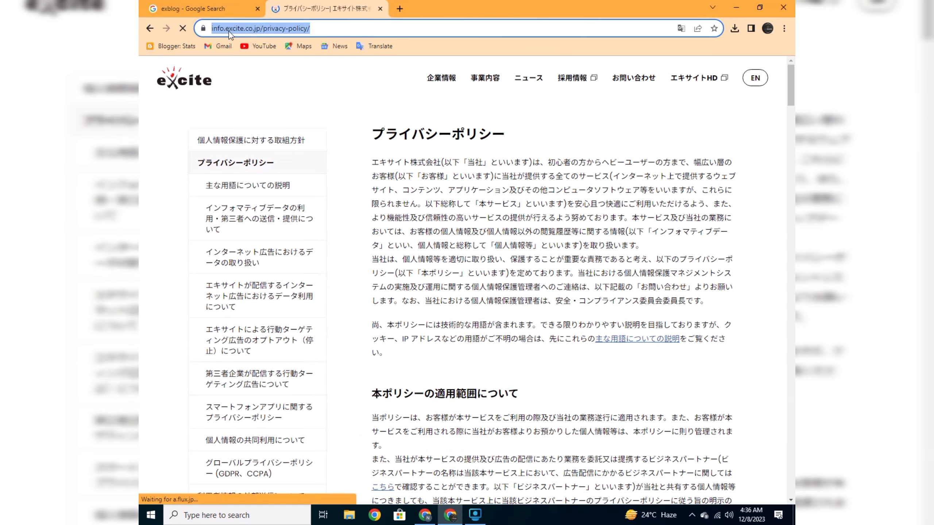
- Switch back to Google AdSense, open the Ads page and examine the GDPR notice and the site list
click(423, 512)
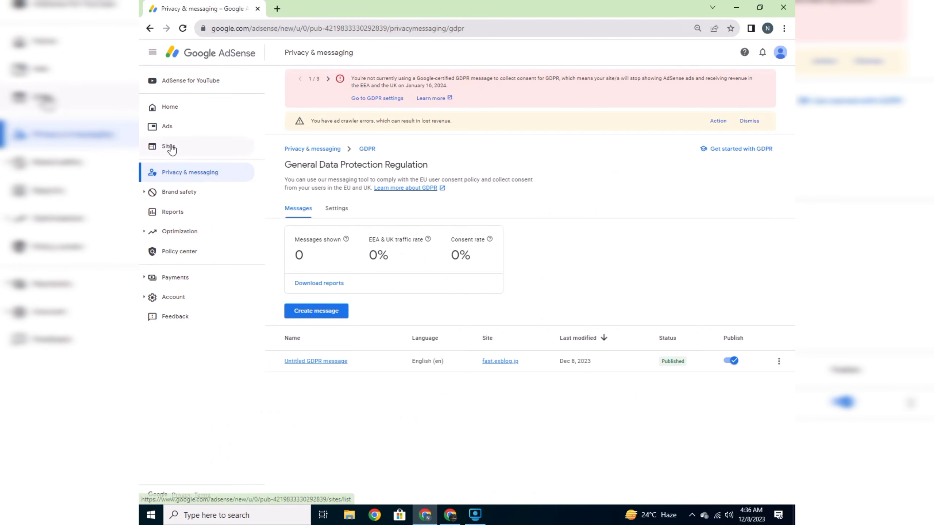
click(173, 133)
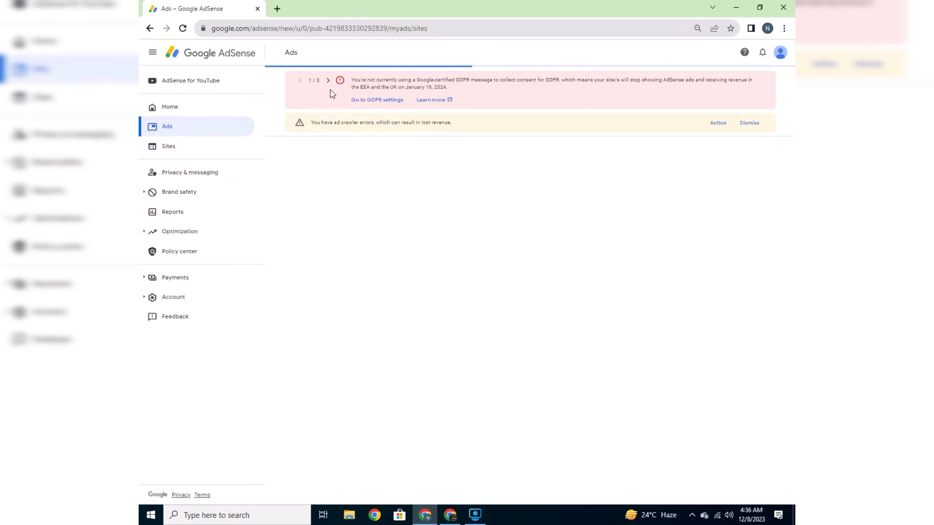
drag(350, 80, 441, 89)
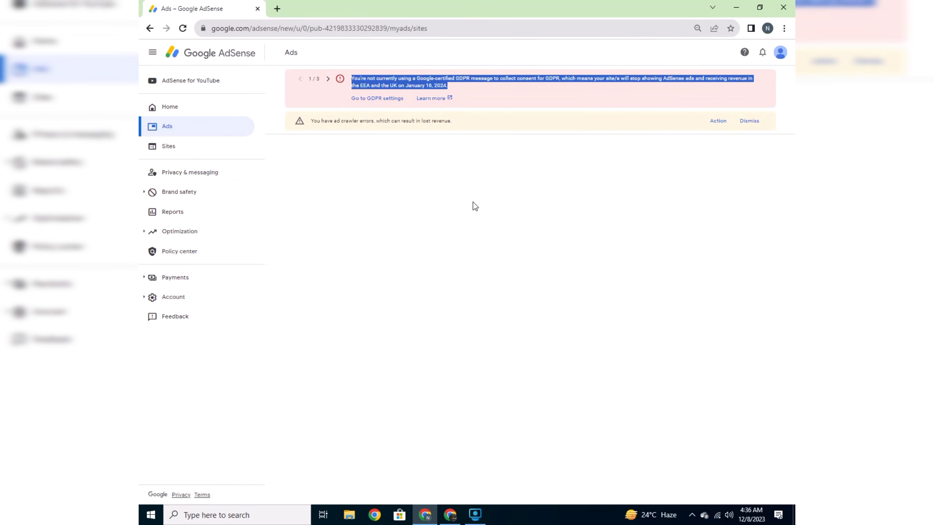
click(471, 282)
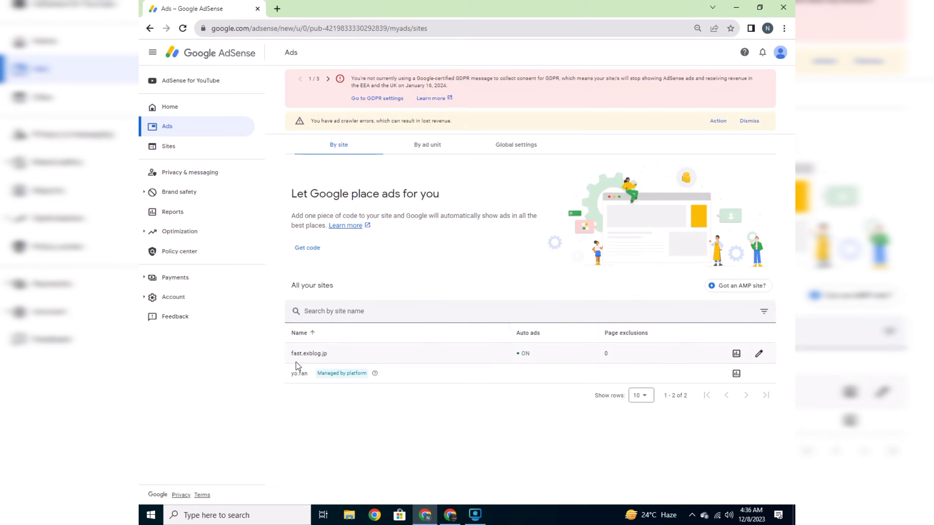
- Open the ad settings preview of fast.exblog.jp, examine its in-page formats and leave without applying anything
click(758, 353)
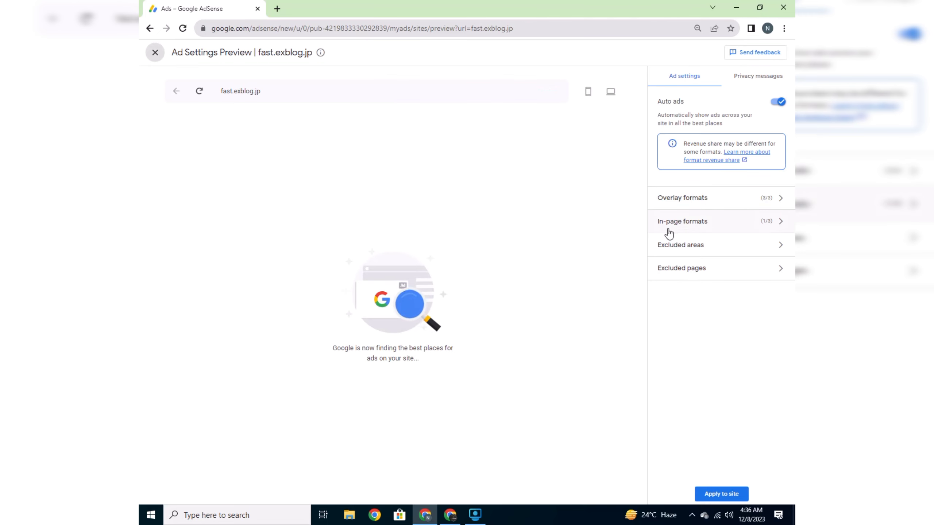
click(702, 228)
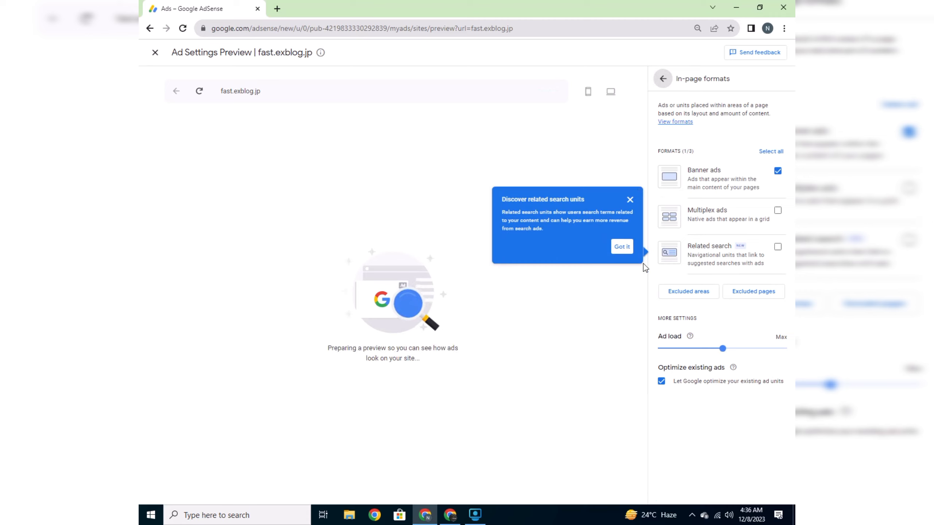
click(621, 247)
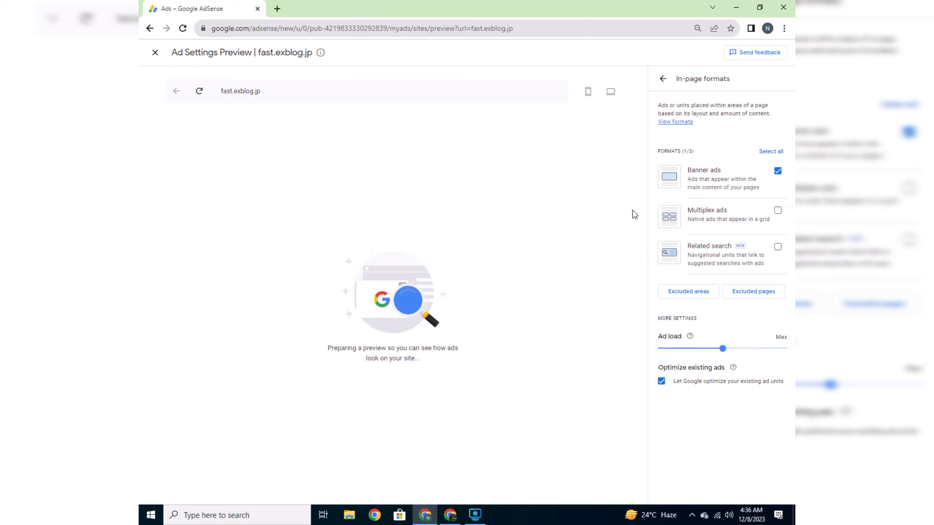
click(663, 78)
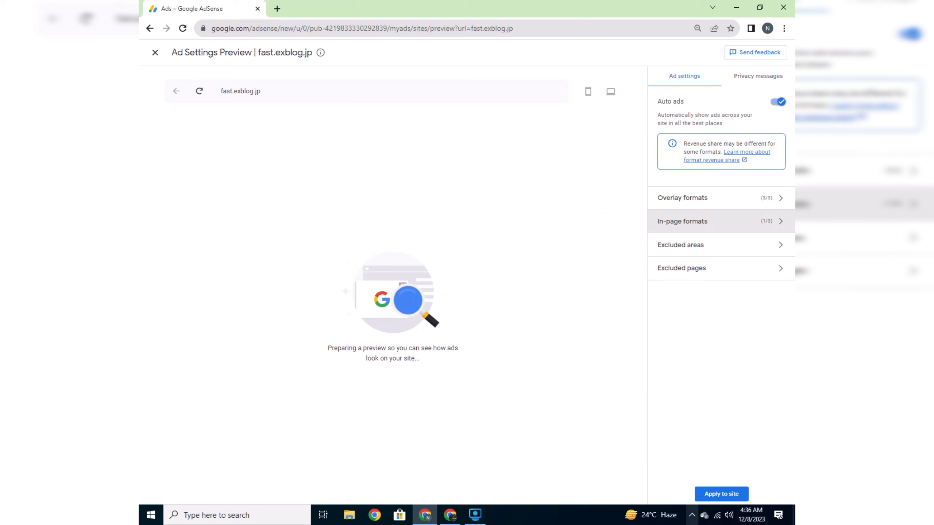
click(155, 52)
- Check the Sites list and the Ads page, and open the GDPR settings from the consent notice
click(180, 153)
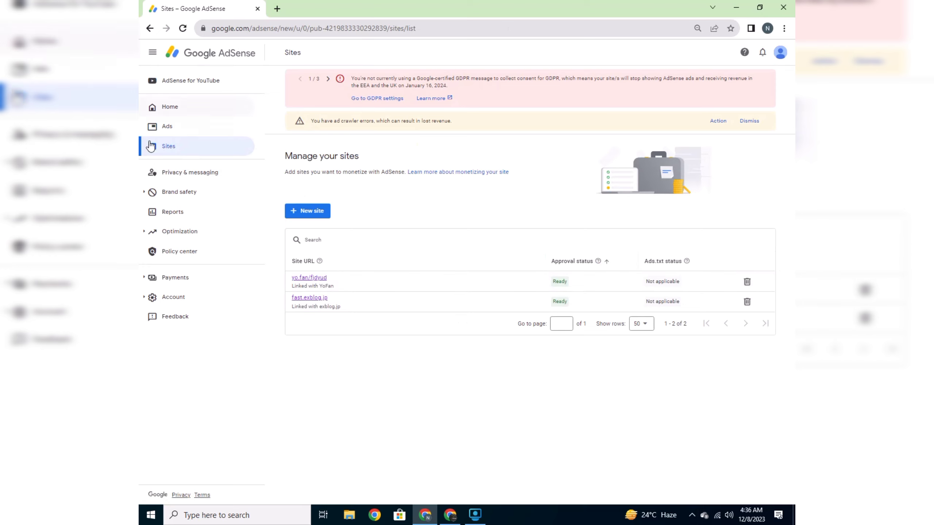
click(168, 127)
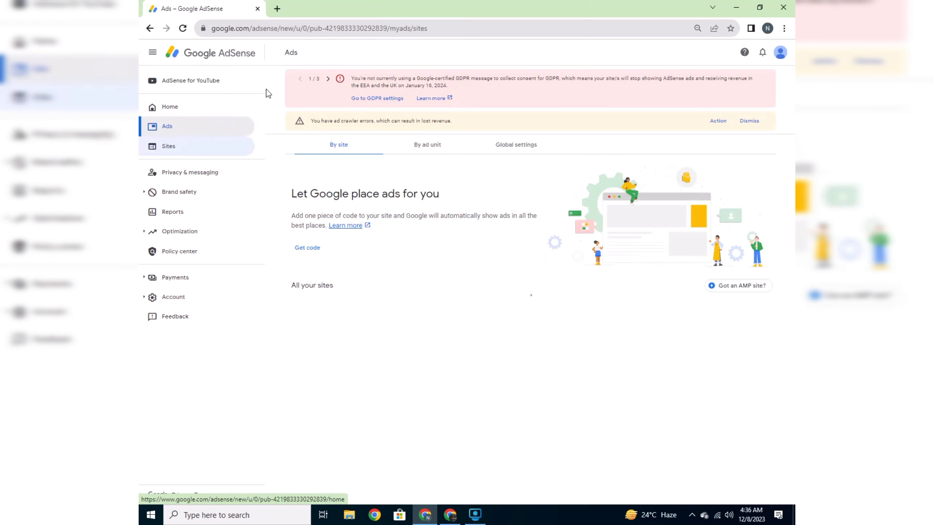
click(374, 107)
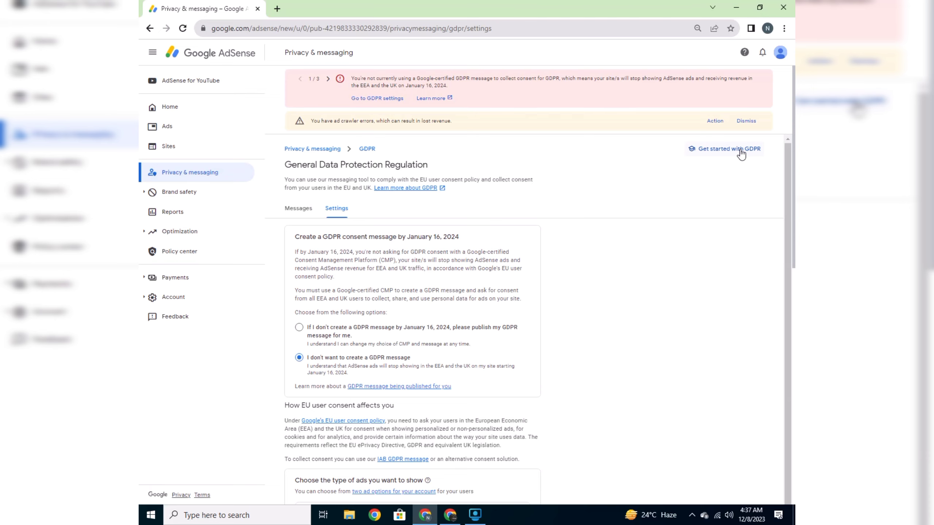
- View the GDPR getting-started guide and the Privacy & messaging overview, and return to the AdSense home page
click(706, 156)
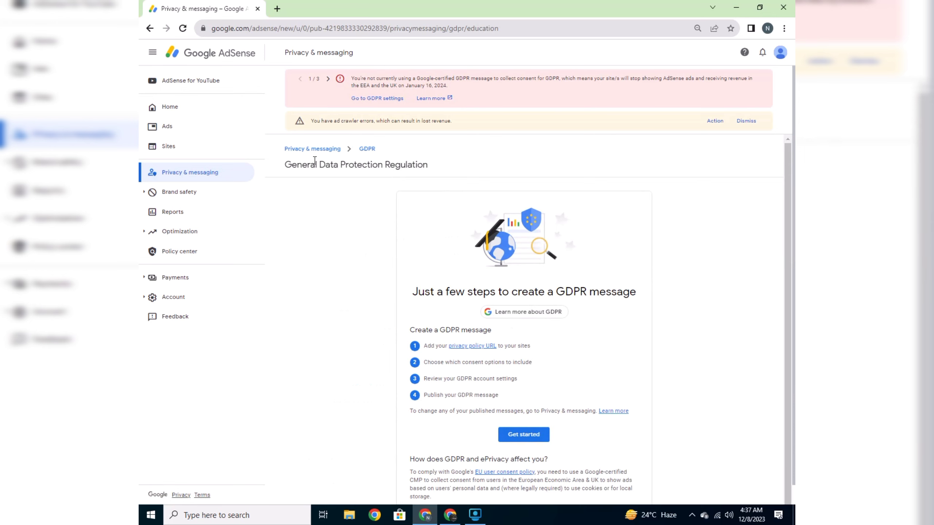
click(313, 148)
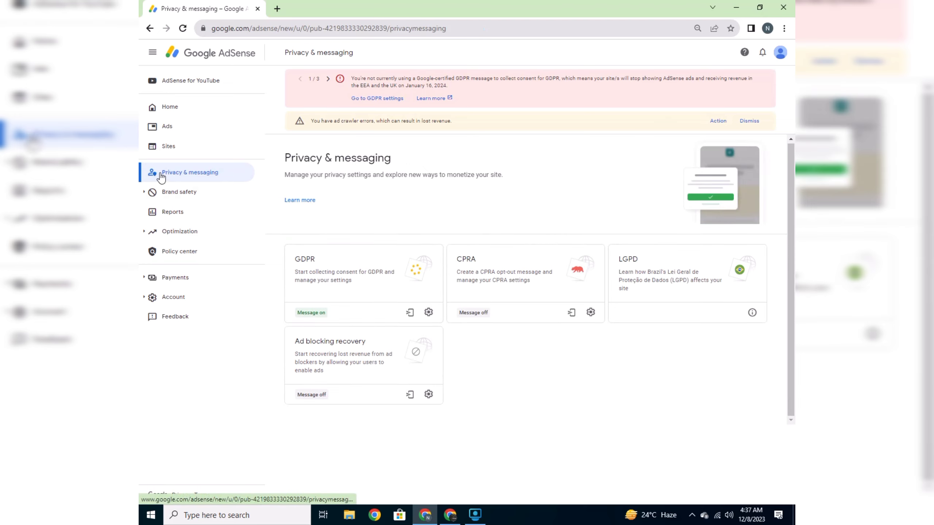
click(180, 108)
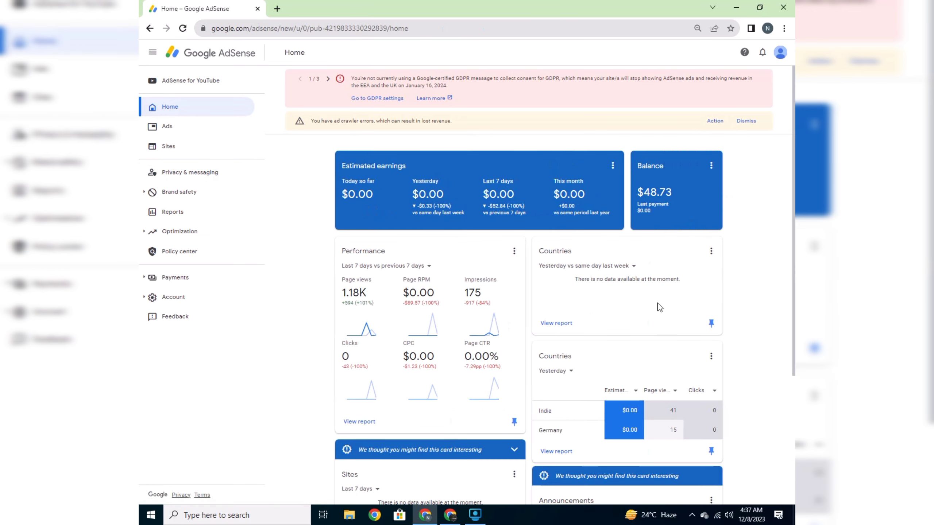